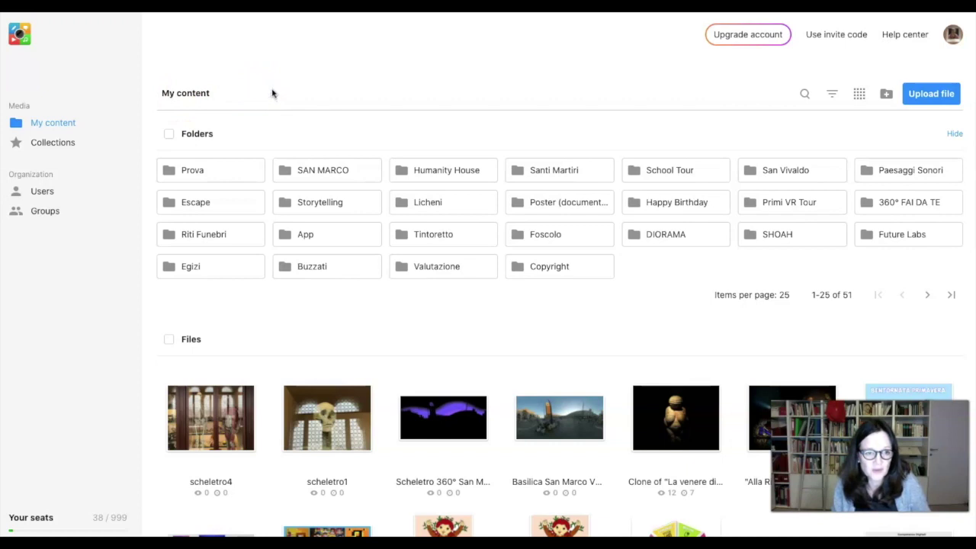
Translate the content library page into Italian and look over its folders and files.
{"action": "right_click", "coordinate": [276, 88]}
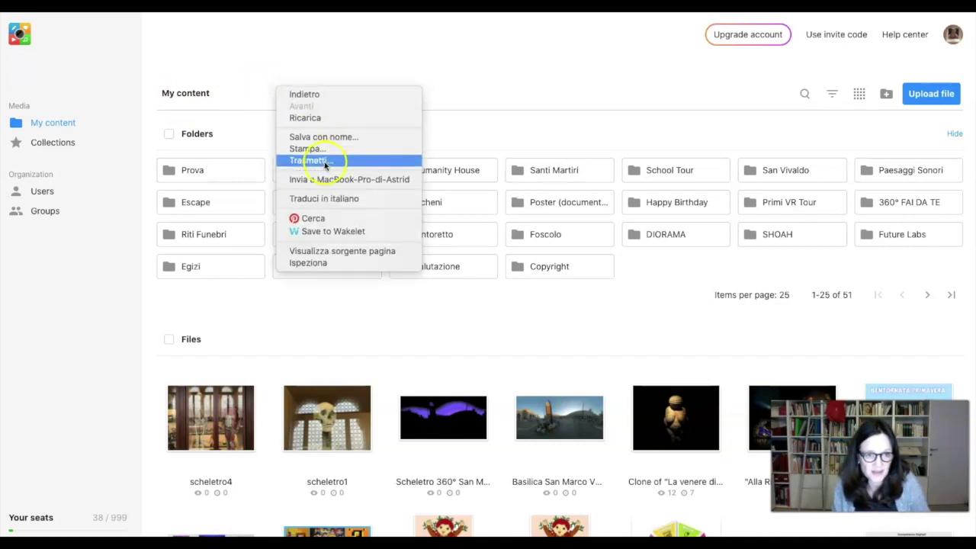
{"action": "left_click", "coordinate": [330, 199]}
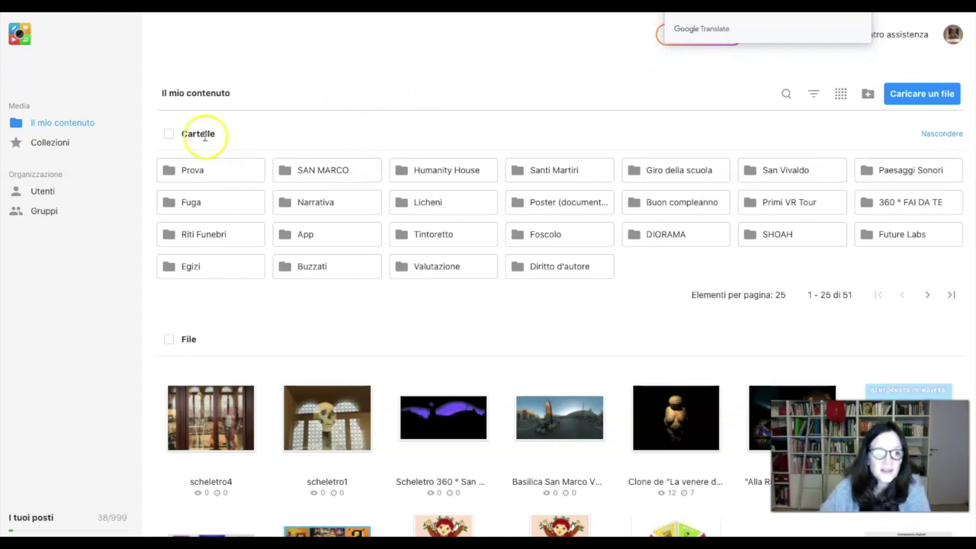
{"action": "scroll", "coordinate": [273, 305], "scroll_direction": "down", "scroll_amount": 2}
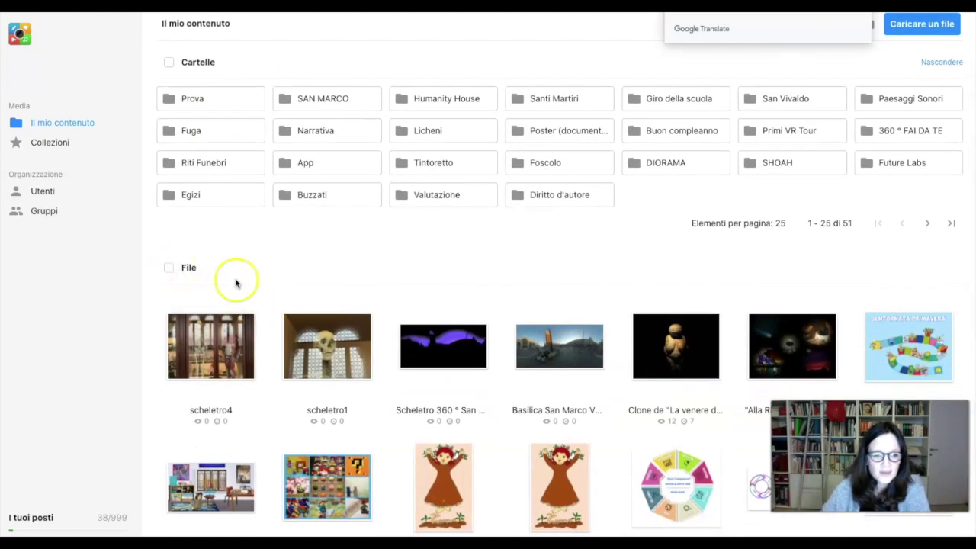
{"action": "scroll", "coordinate": [233, 279], "scroll_direction": "down", "scroll_amount": 4}
{"action": "scroll", "coordinate": [237, 282], "scroll_direction": "up", "scroll_amount": 5}
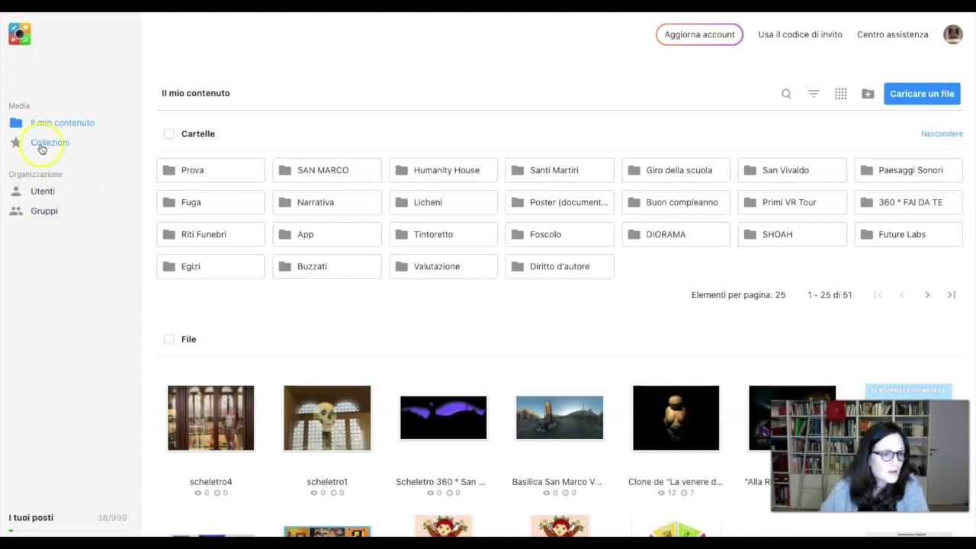
{"action": "scroll", "coordinate": [48, 152], "scroll_direction": "down", "scroll_amount": 1}
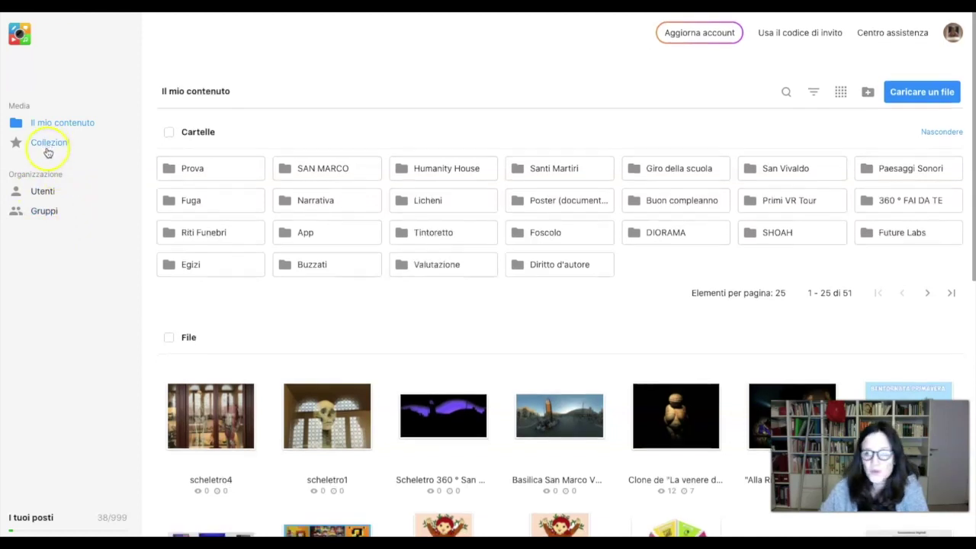
{"action": "scroll", "coordinate": [791, 44], "scroll_direction": "up", "scroll_amount": 1}
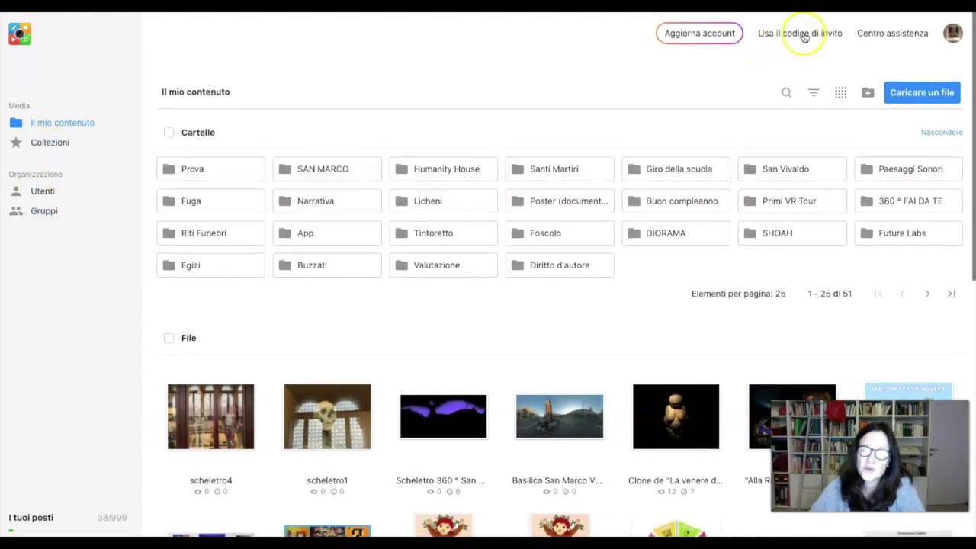
Look at the invite code dialog and the account menu, closing each without making changes.
{"action": "left_click", "coordinate": [802, 36]}
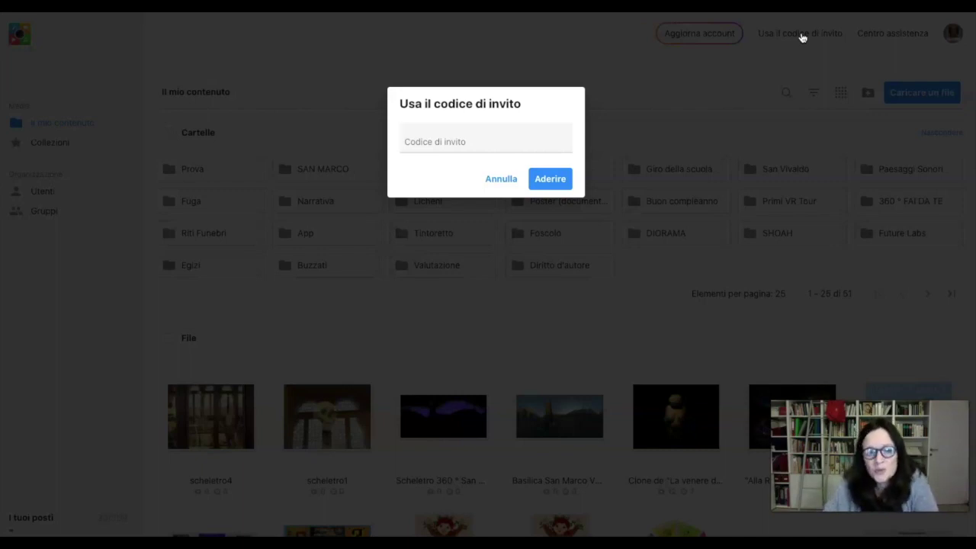
{"action": "left_click", "coordinate": [499, 180]}
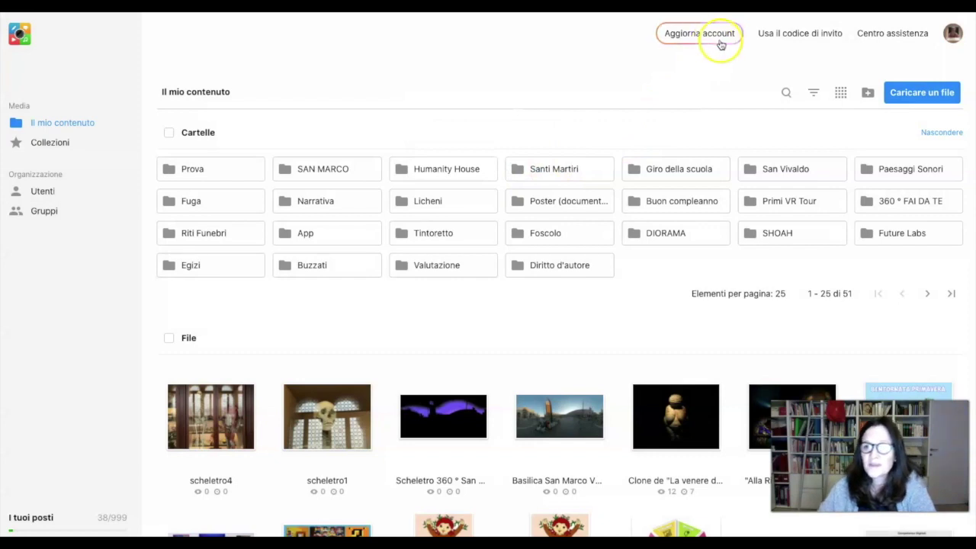
{"action": "left_click", "coordinate": [953, 33]}
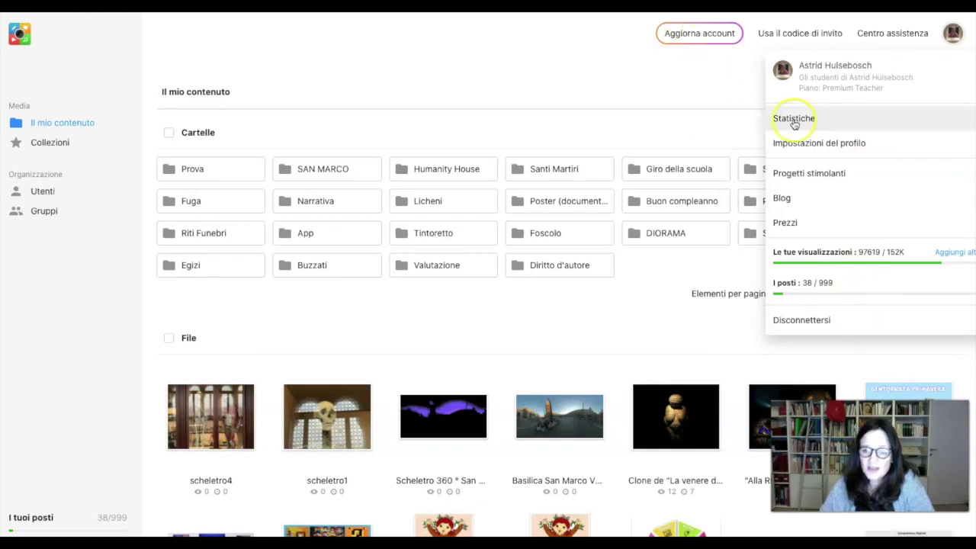
{"action": "left_click", "coordinate": [713, 84]}
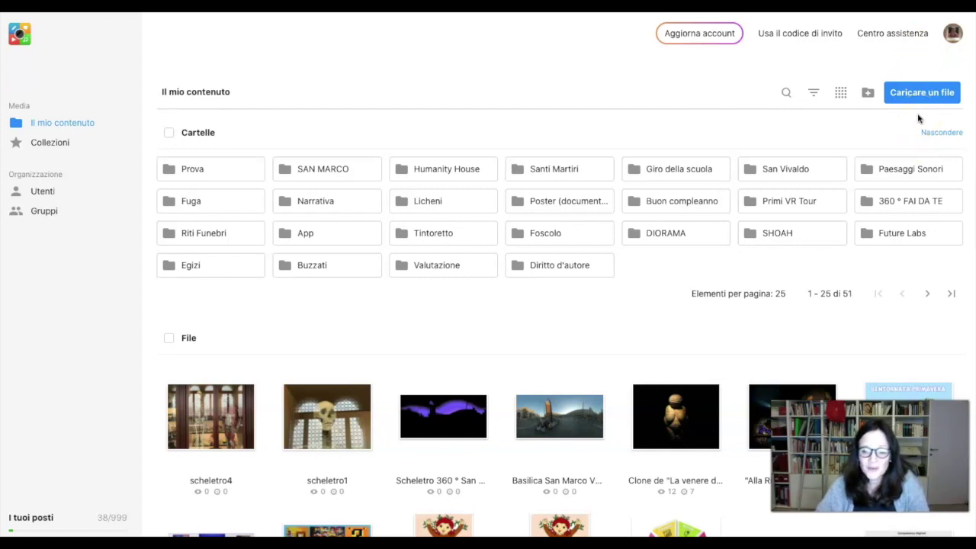
{"action": "left_click", "coordinate": [625, 323]}
Review the link sharing and social publishing options for the "Feste di Luce Hannukah" scene.
{"action": "scroll", "coordinate": [626, 322], "scroll_direction": "down", "scroll_amount": 3}
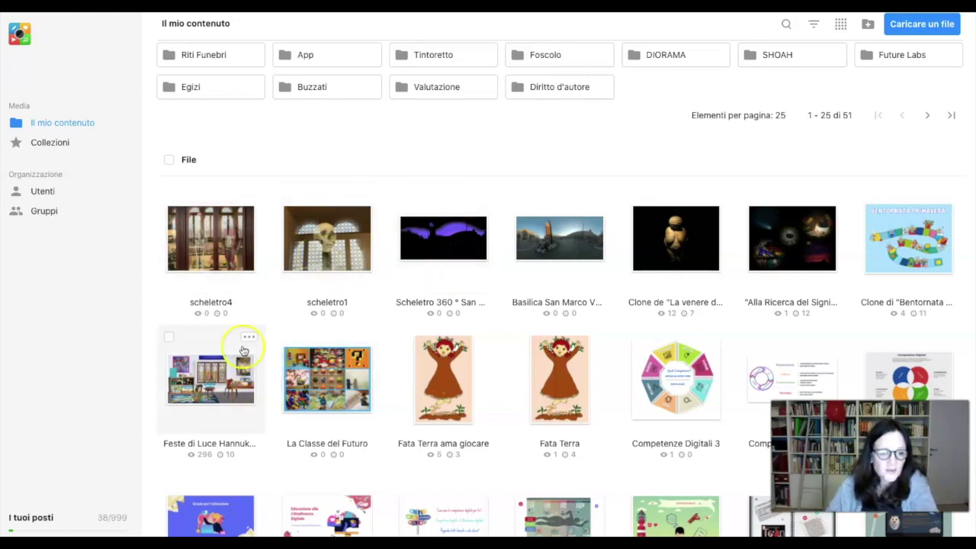
{"action": "left_click", "coordinate": [249, 338]}
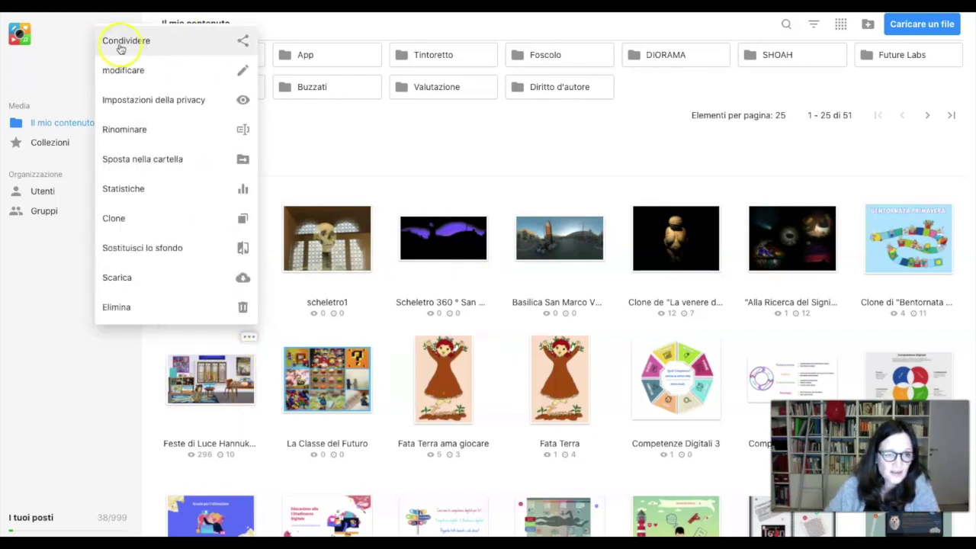
{"action": "left_click", "coordinate": [241, 41]}
{"action": "left_click", "coordinate": [413, 136]}
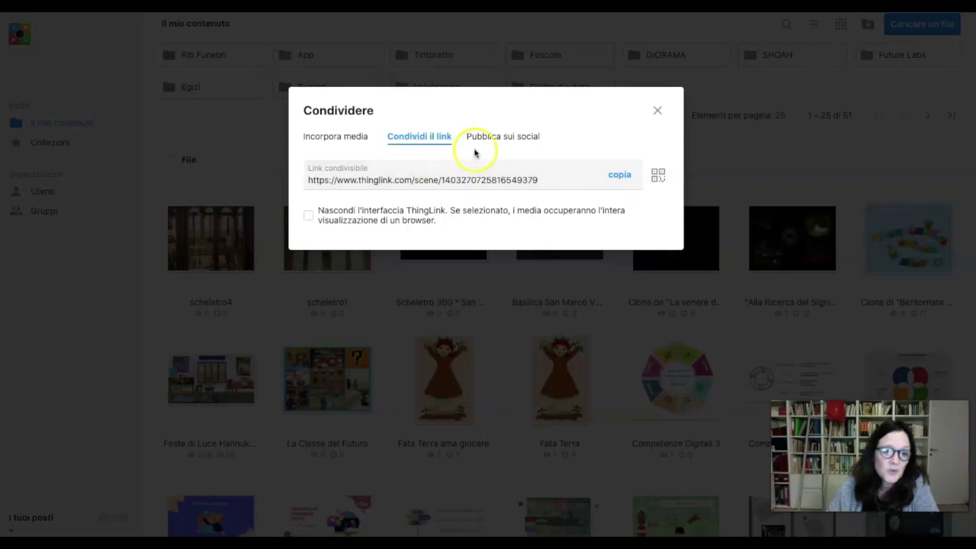
{"action": "left_click", "coordinate": [484, 137]}
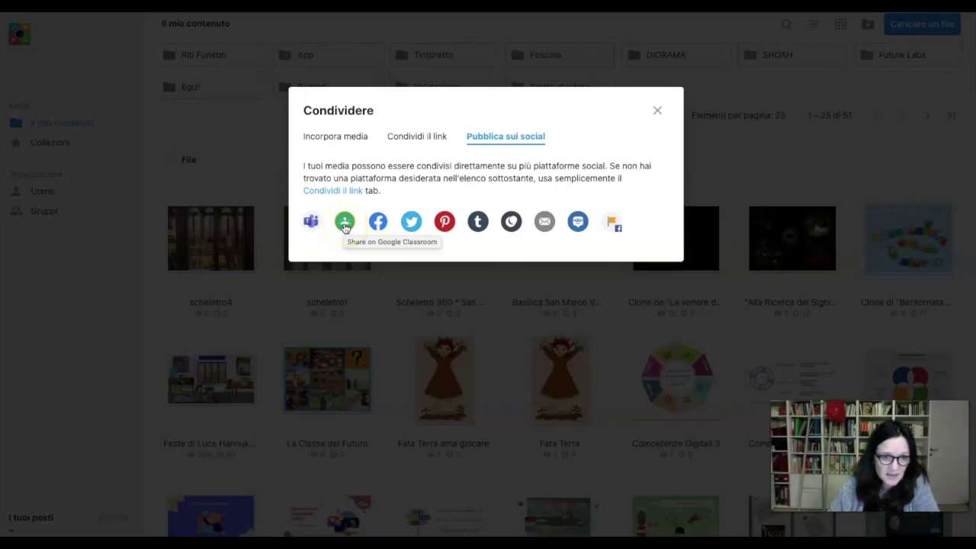
{"action": "left_click", "coordinate": [657, 110]}
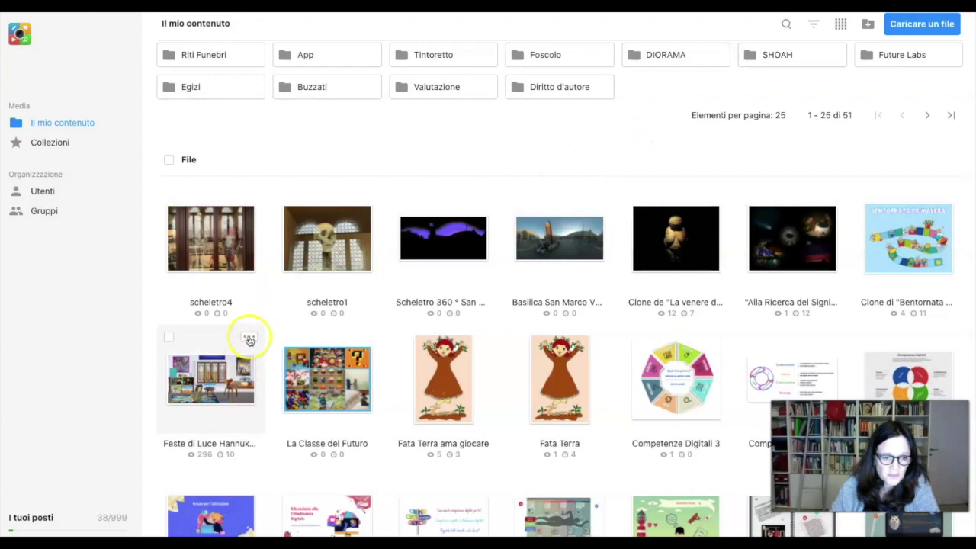
Display the QR code of the "Feste di Luce Hannukah" scene's shareable link, then close the sharing options.
{"action": "left_click", "coordinate": [248, 338]}
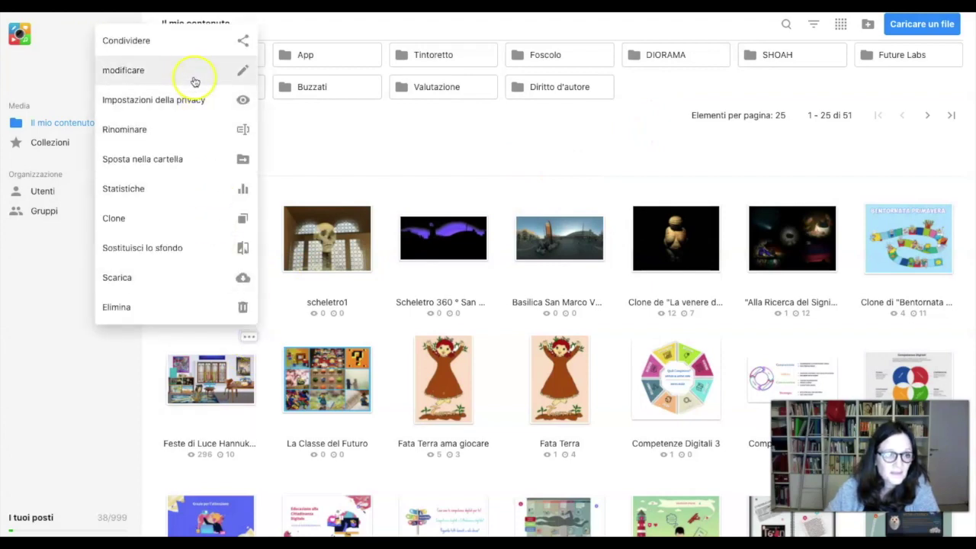
{"action": "left_click", "coordinate": [190, 44]}
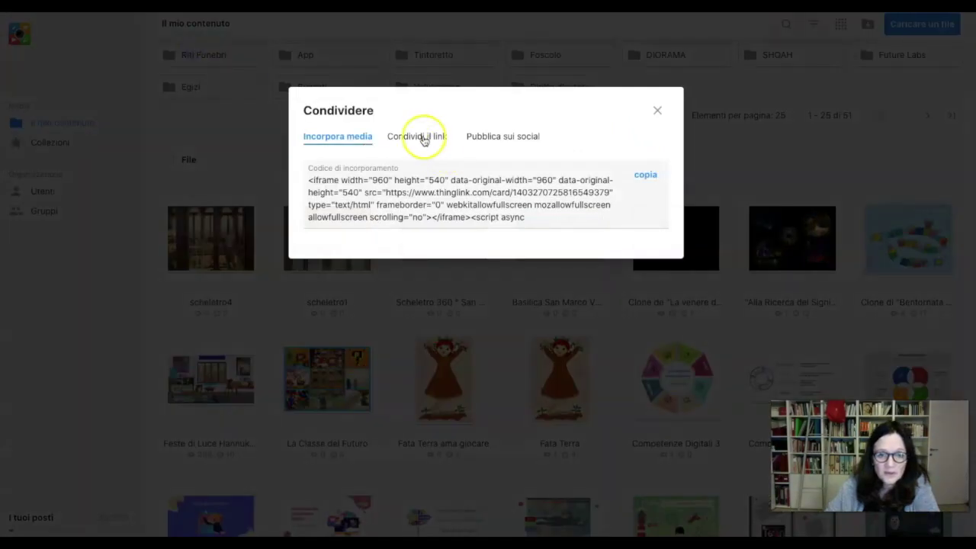
{"action": "left_click", "coordinate": [424, 140]}
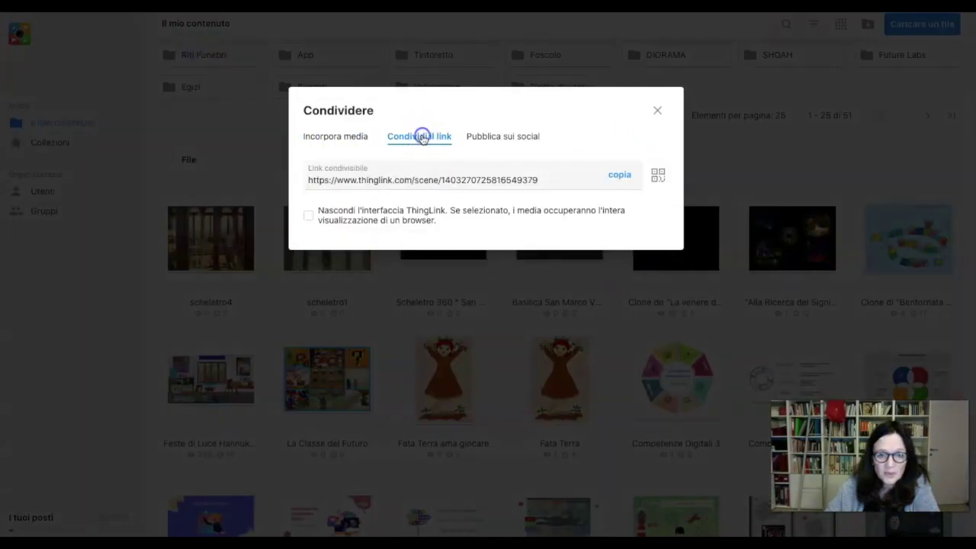
{"action": "left_click", "coordinate": [659, 176]}
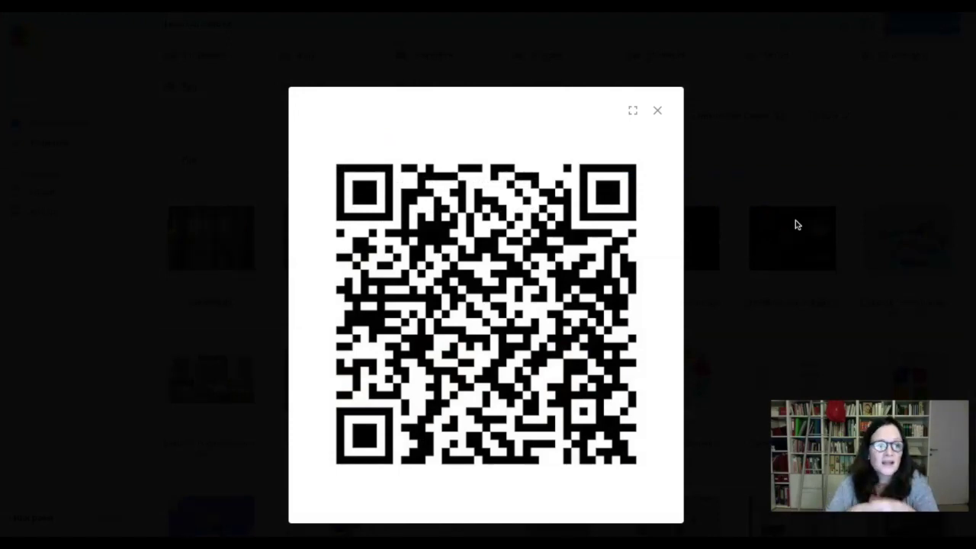
{"action": "left_click", "coordinate": [658, 110]}
{"action": "left_click", "coordinate": [668, 112]}
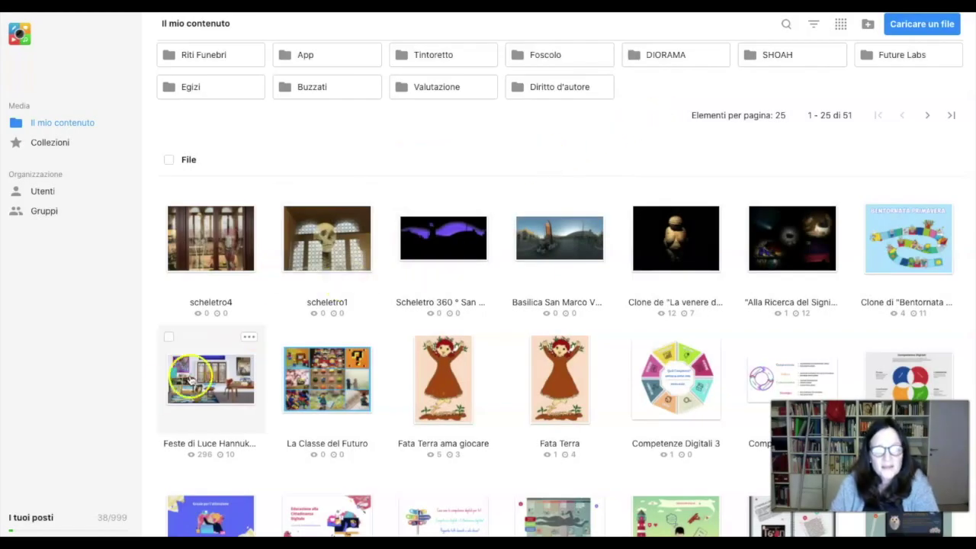
Open the "Feste di Luce Hannukah" scene and clone it.
{"action": "left_click", "coordinate": [248, 337]}
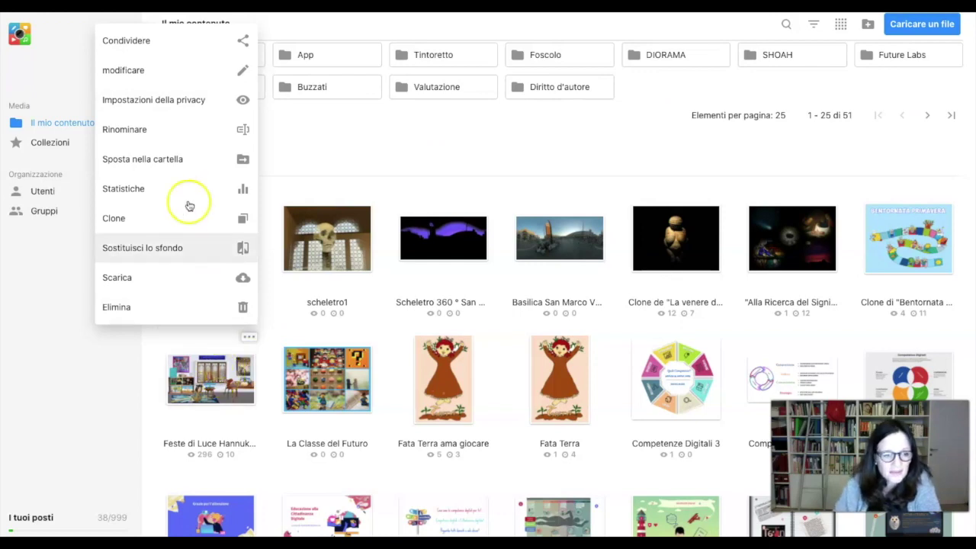
{"action": "left_click", "coordinate": [225, 374]}
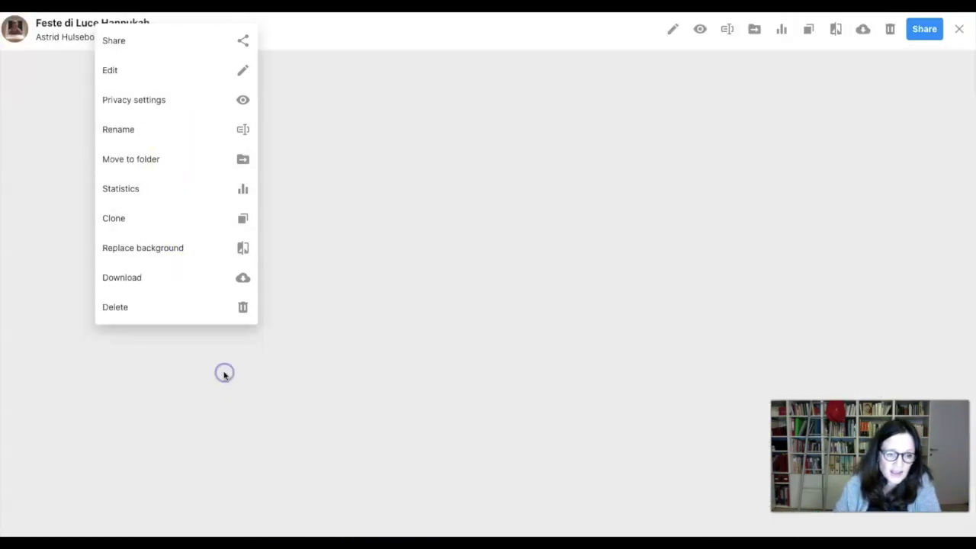
{"action": "left_click", "coordinate": [353, 36]}
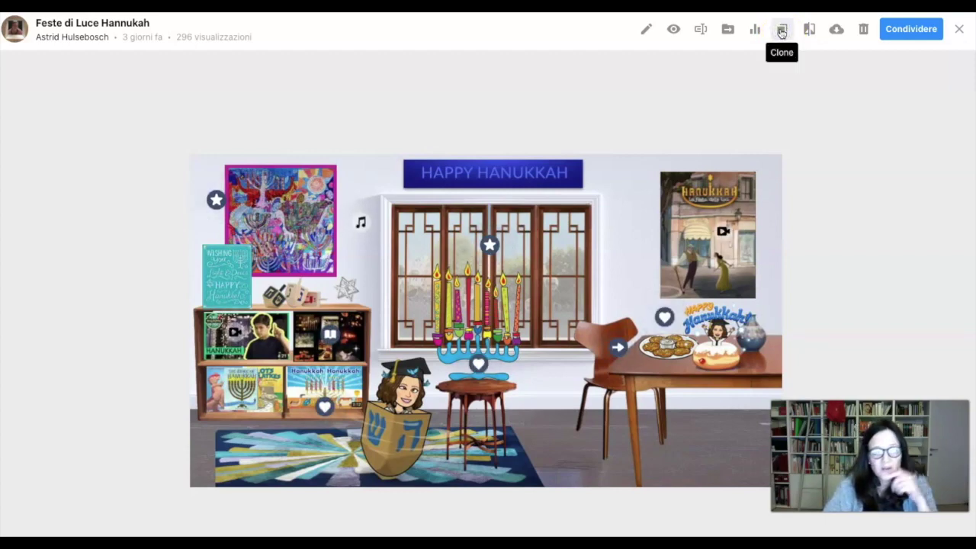
{"action": "left_click", "coordinate": [781, 30]}
{"action": "left_click", "coordinate": [554, 172]}
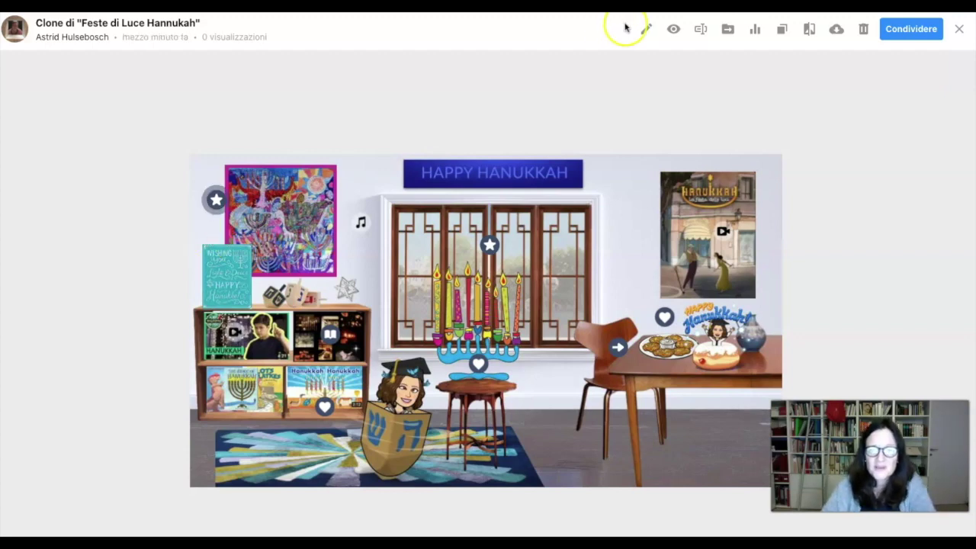
Open the cloned Hannukah scene for editing and bring up the colour scheme options in its settings.
{"action": "left_click", "coordinate": [648, 31]}
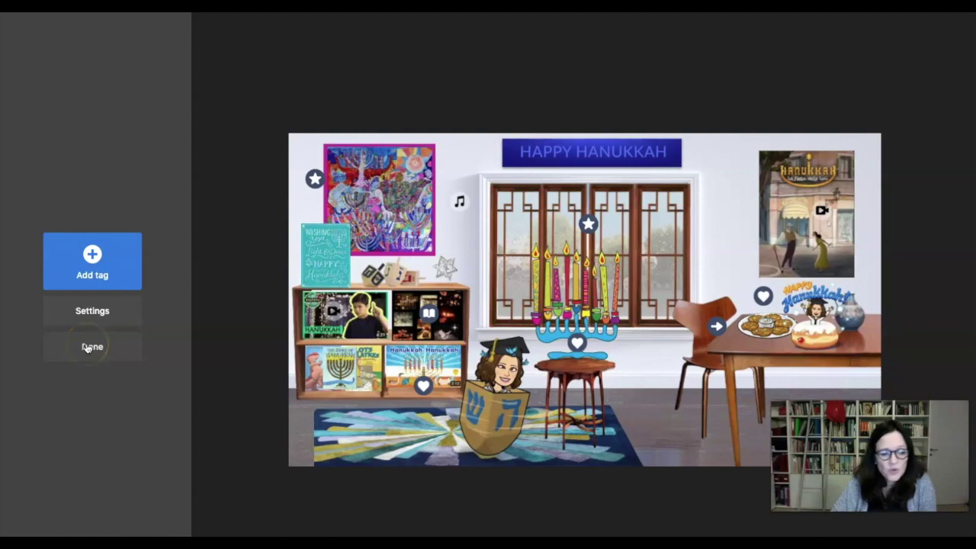
{"action": "left_click", "coordinate": [100, 311]}
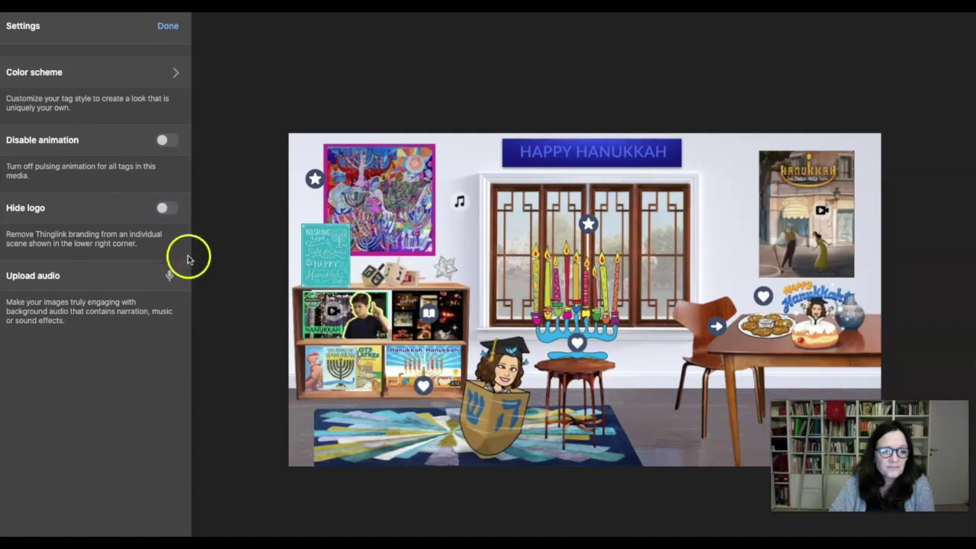
{"action": "right_click", "coordinate": [235, 294]}
{"action": "key", "text": "Escape"}
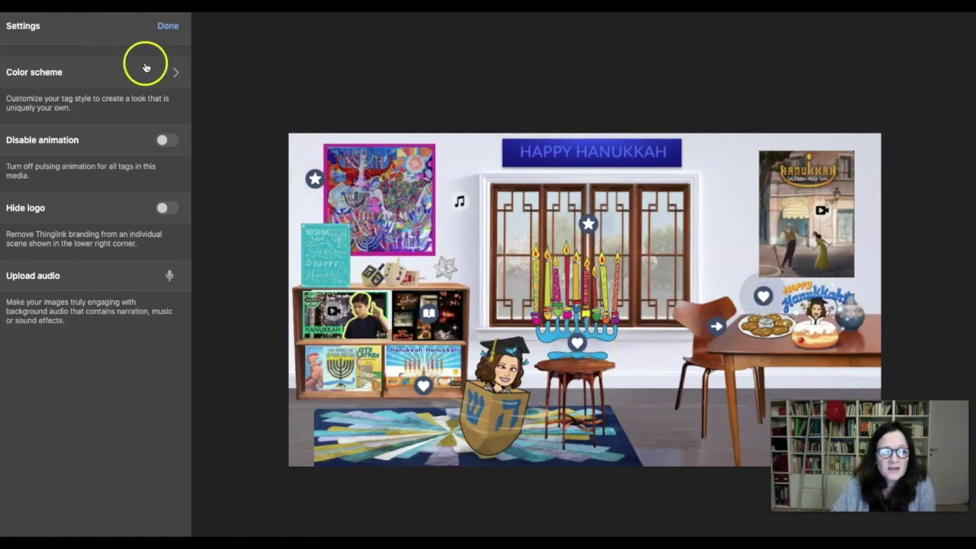
{"action": "left_click", "coordinate": [175, 72]}
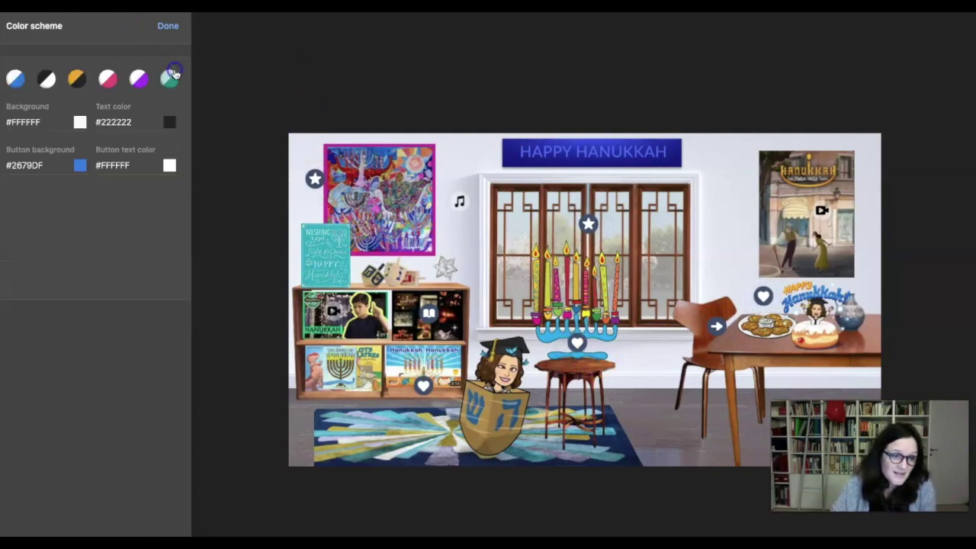
{"action": "left_click", "coordinate": [123, 170]}
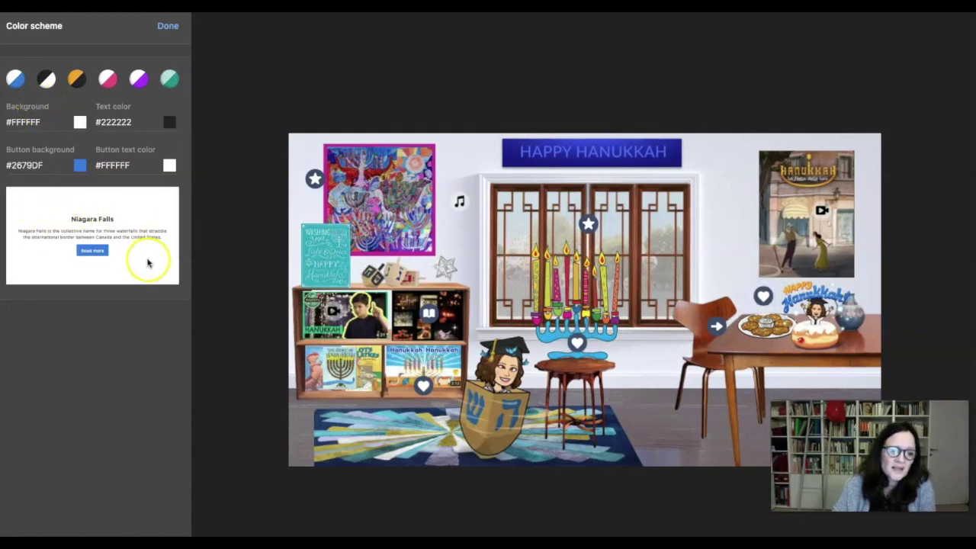
Try out the preset tag colour schemes, ending on the white one with a blue button.
{"action": "left_click", "coordinate": [77, 79]}
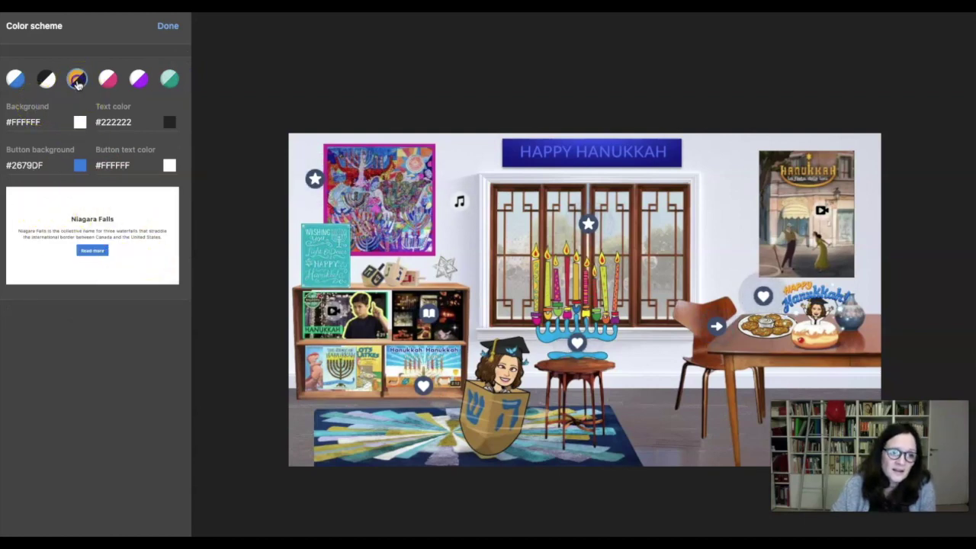
{"action": "left_click", "coordinate": [109, 83]}
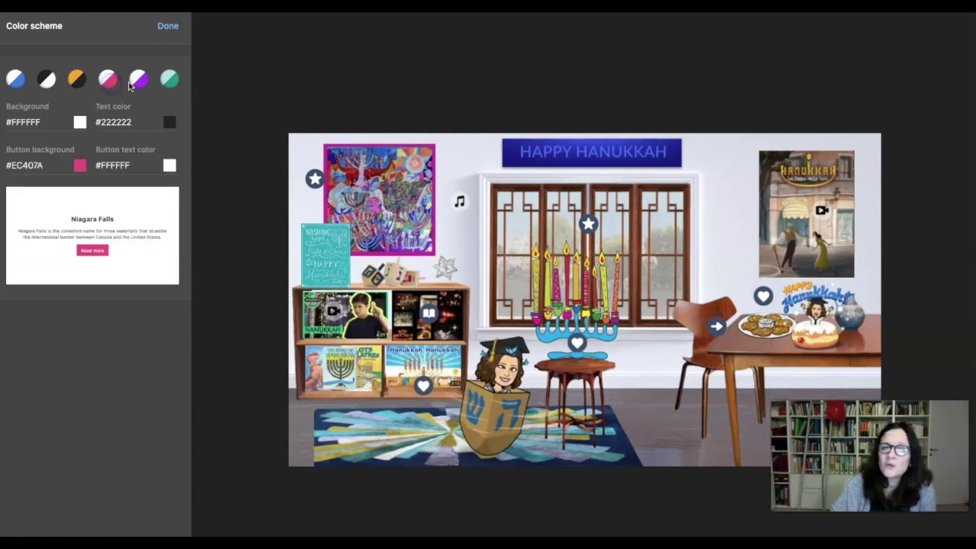
{"action": "left_click", "coordinate": [138, 80]}
{"action": "left_click", "coordinate": [169, 81]}
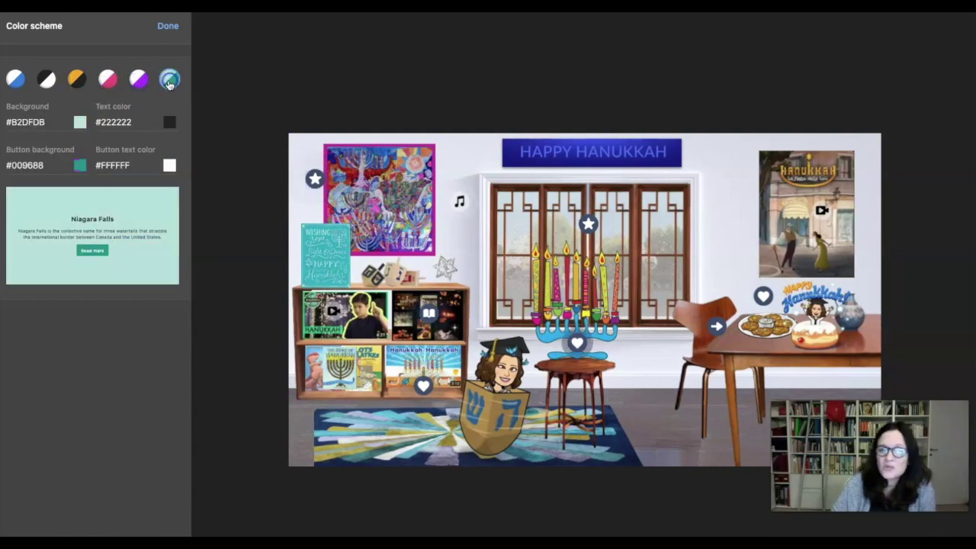
{"action": "left_click", "coordinate": [77, 80]}
{"action": "left_click", "coordinate": [47, 79]}
{"action": "left_click", "coordinate": [16, 81]}
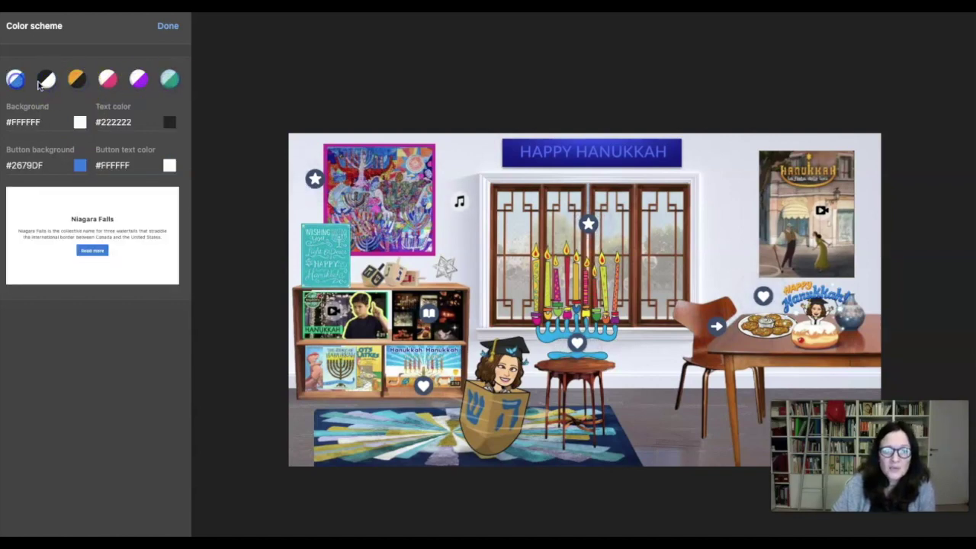